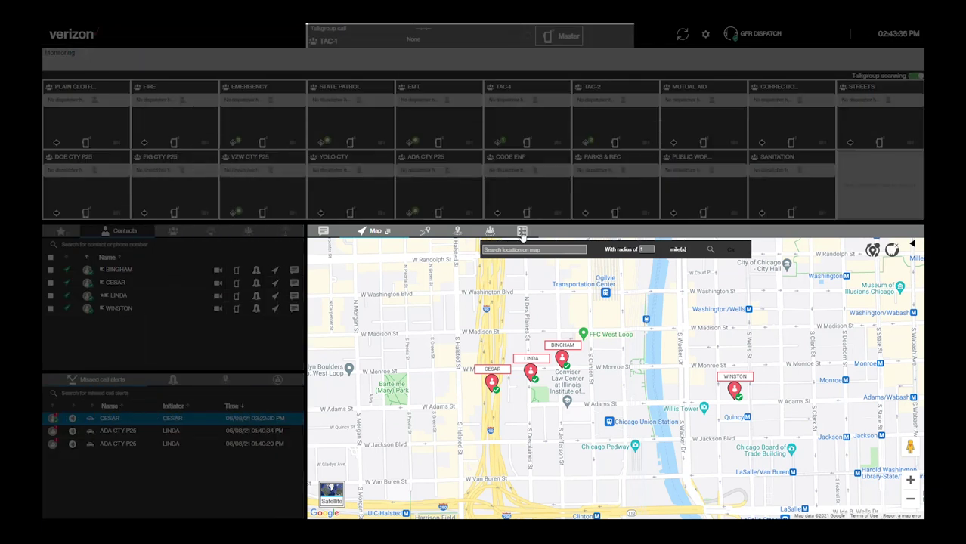
- Open the call logs and go through the date filters, browsing the start date calendar back to May and picking 06/10/2021 as the end date
left_click(522, 232)
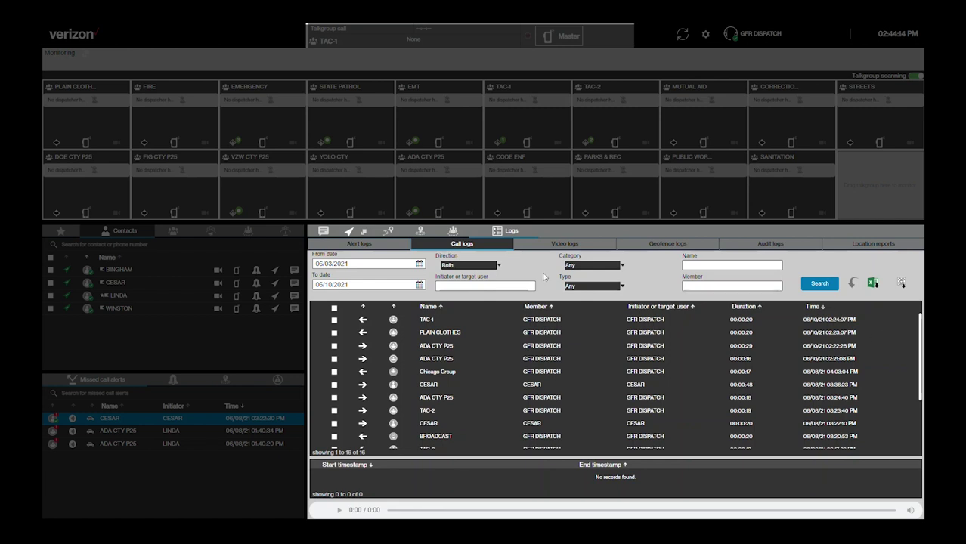
left_click(420, 264)
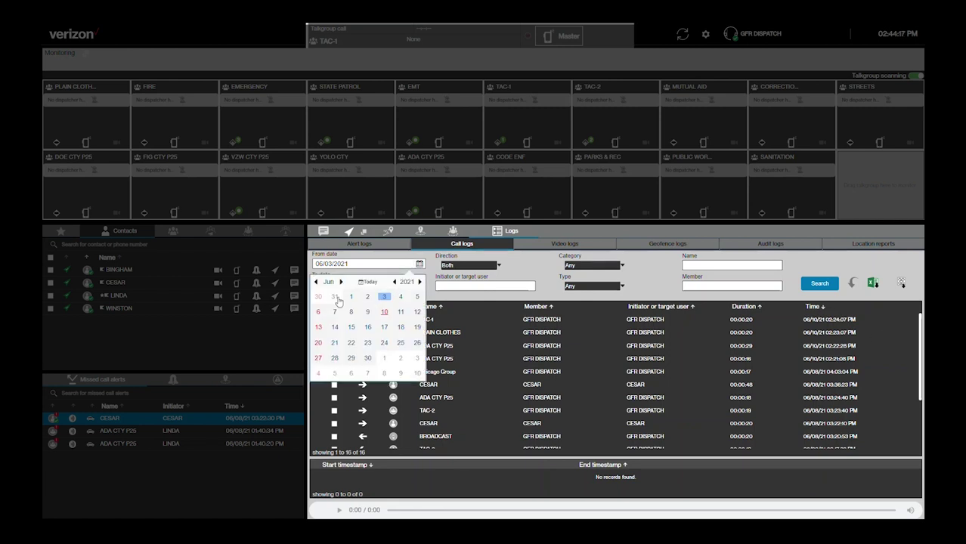
left_click(315, 282)
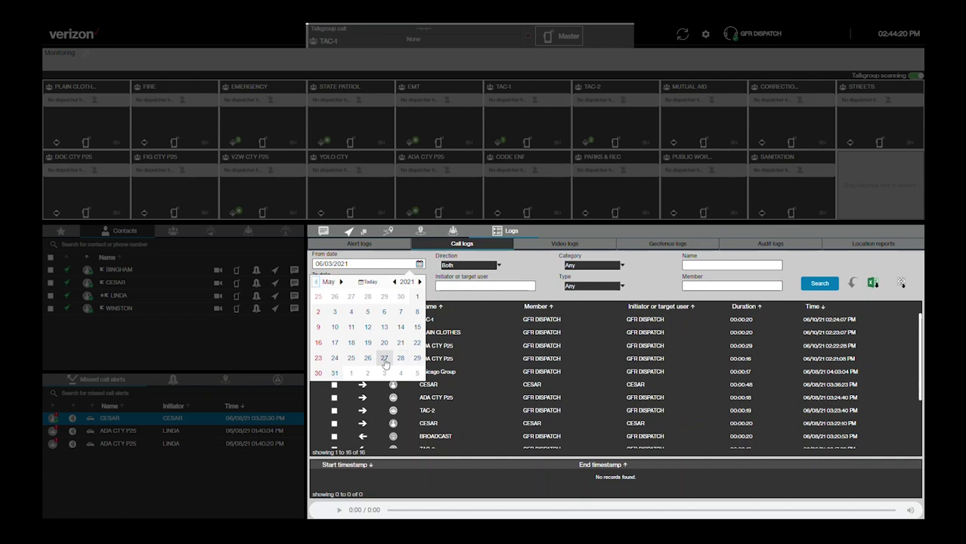
left_click(418, 265)
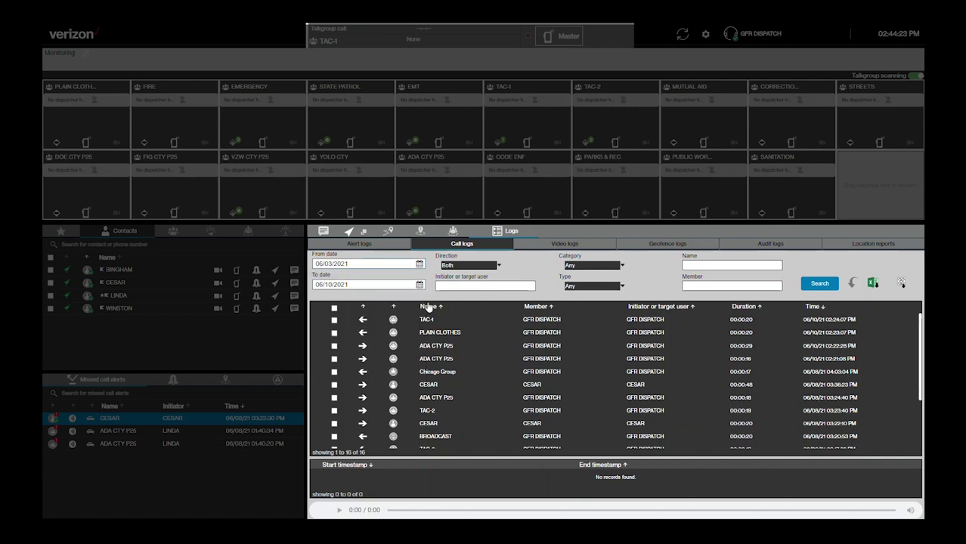
left_click(420, 286)
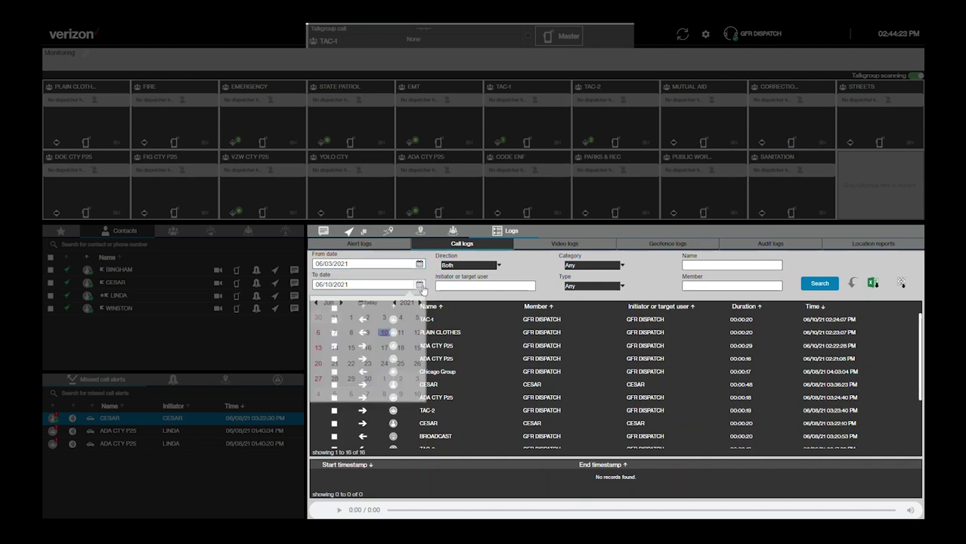
left_click(386, 335)
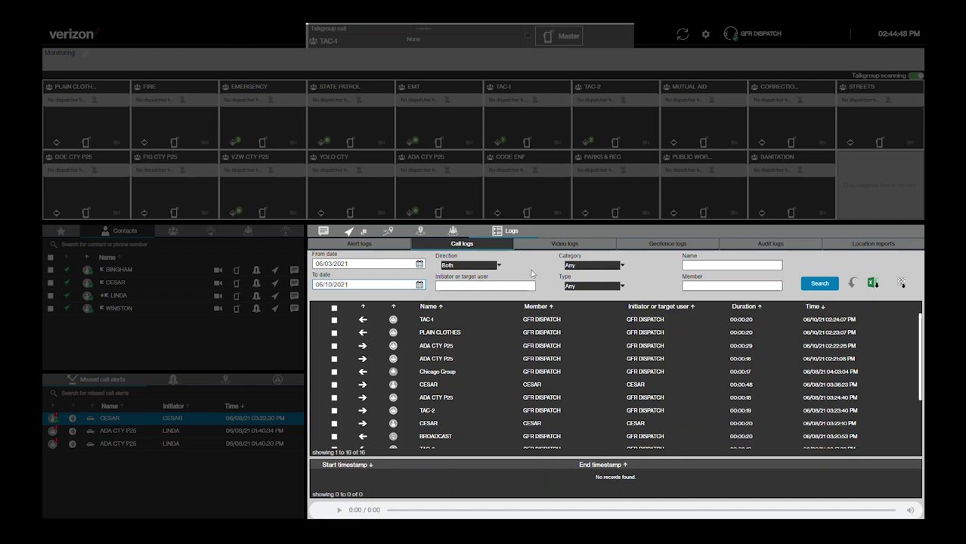
- Filter the call logs to outgoing calls, check the category and type options, leaving both at Any, and run the search
left_click(499, 267)
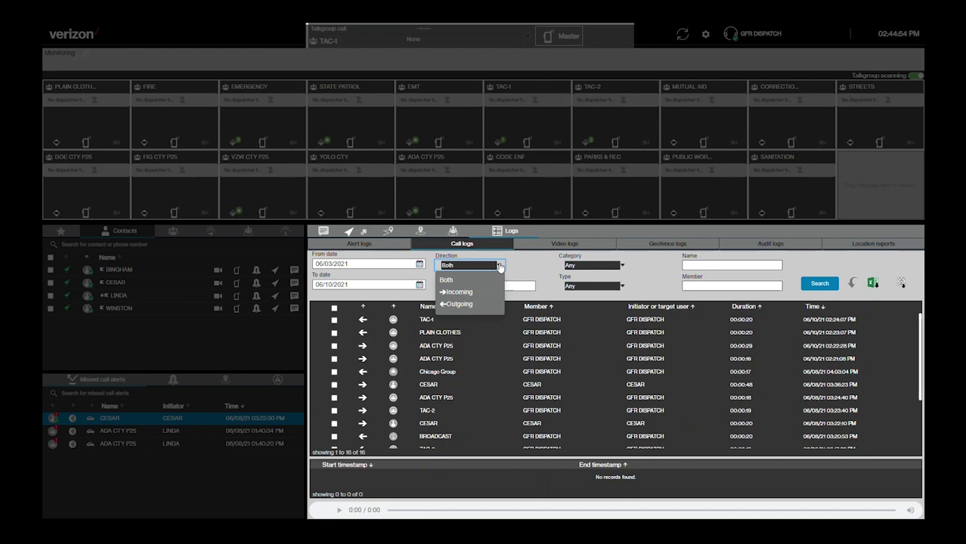
left_click(459, 303)
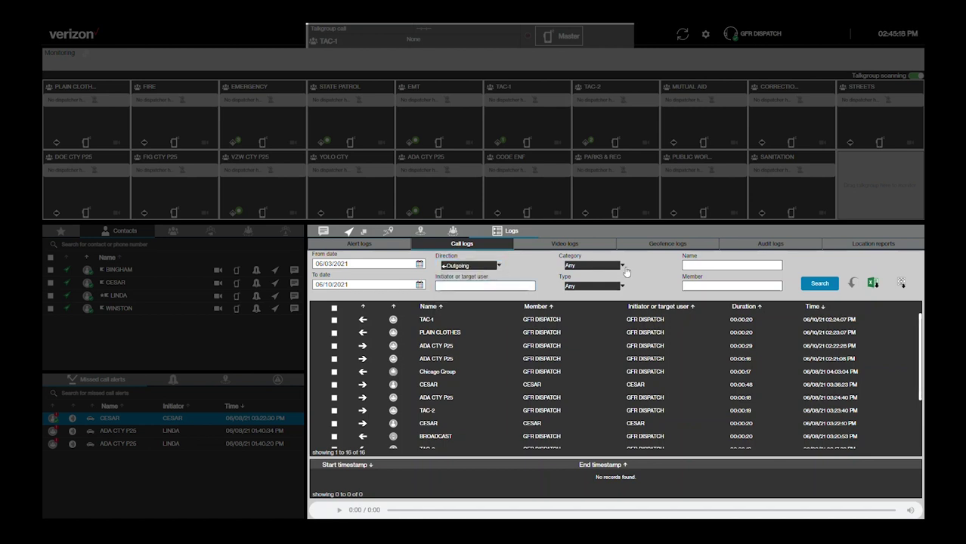
left_click(622, 266)
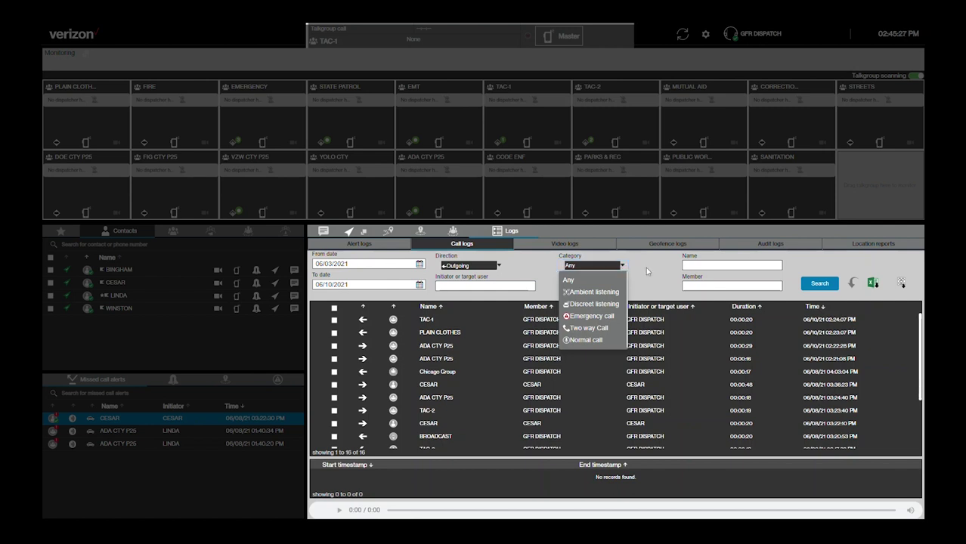
left_click(645, 267)
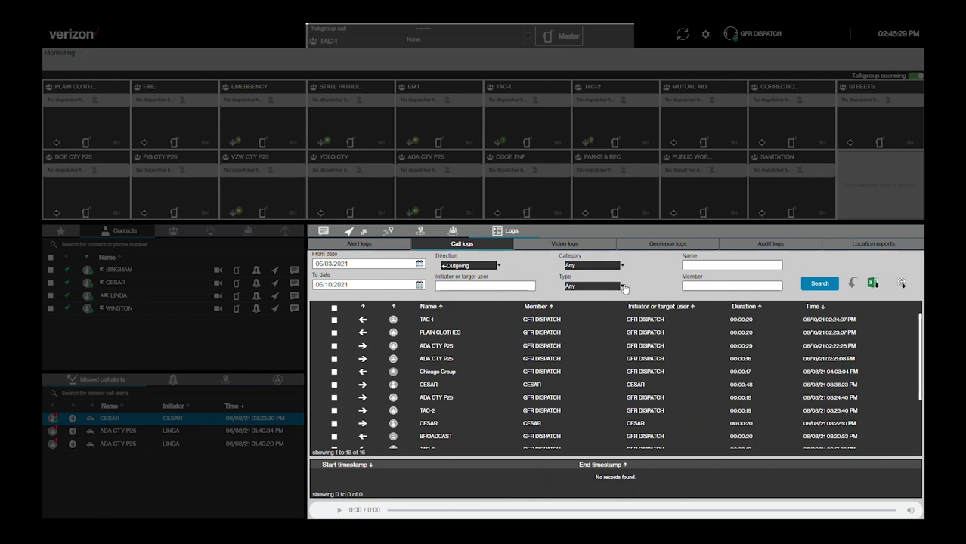
left_click(623, 288)
left_click(639, 286)
left_click(817, 286)
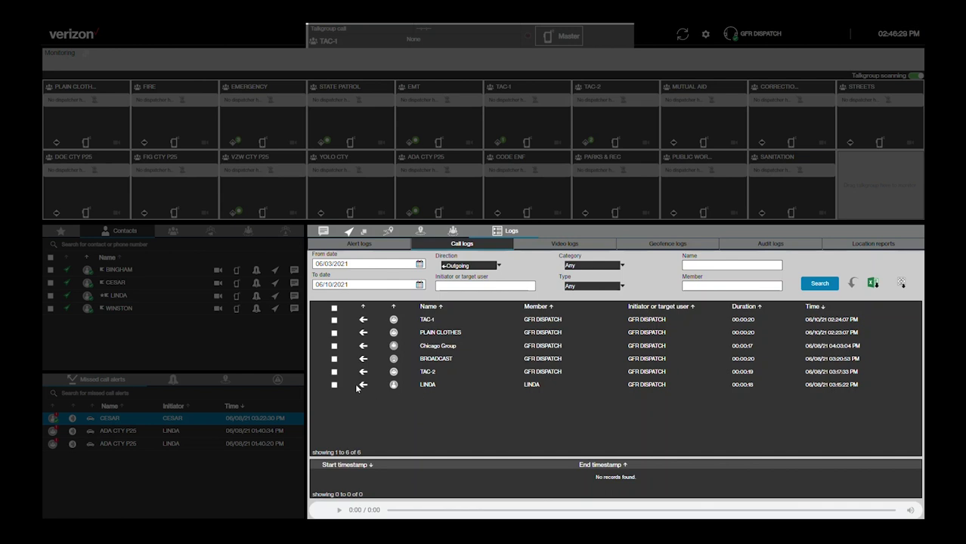
- Select the oldest outgoing call in the search results and play its recording
left_click(404, 386)
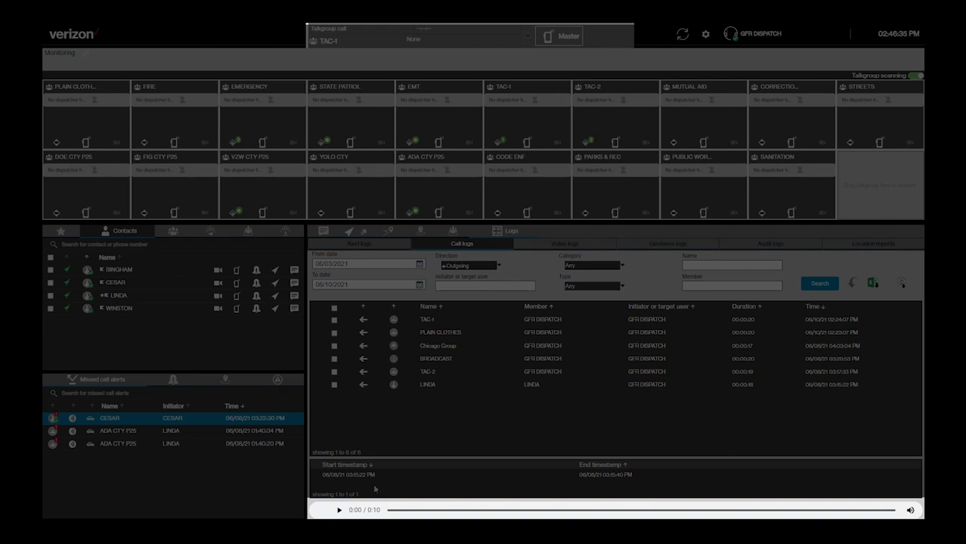
left_click(339, 510)
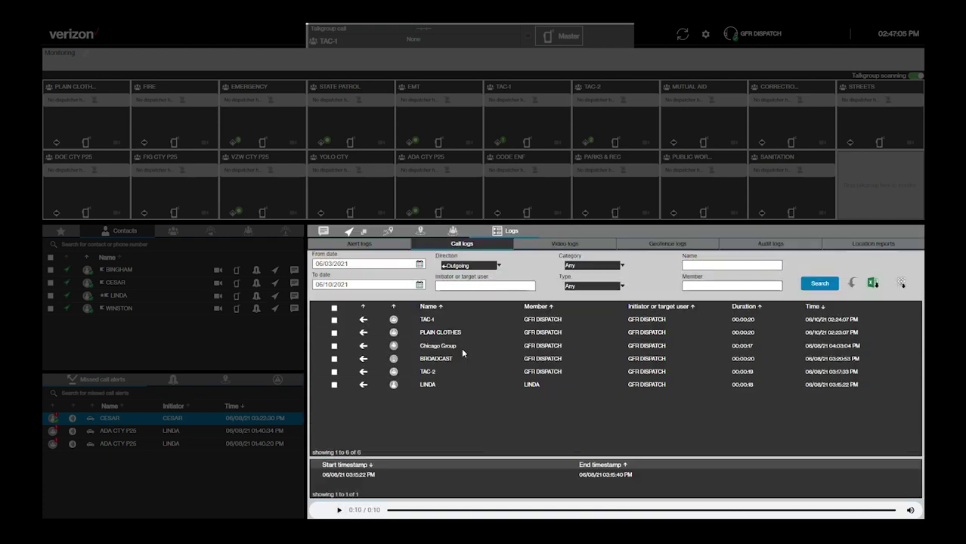
- Select the outgoing TAC-1 call in the log and choose to message its talkgroup
left_click(422, 320)
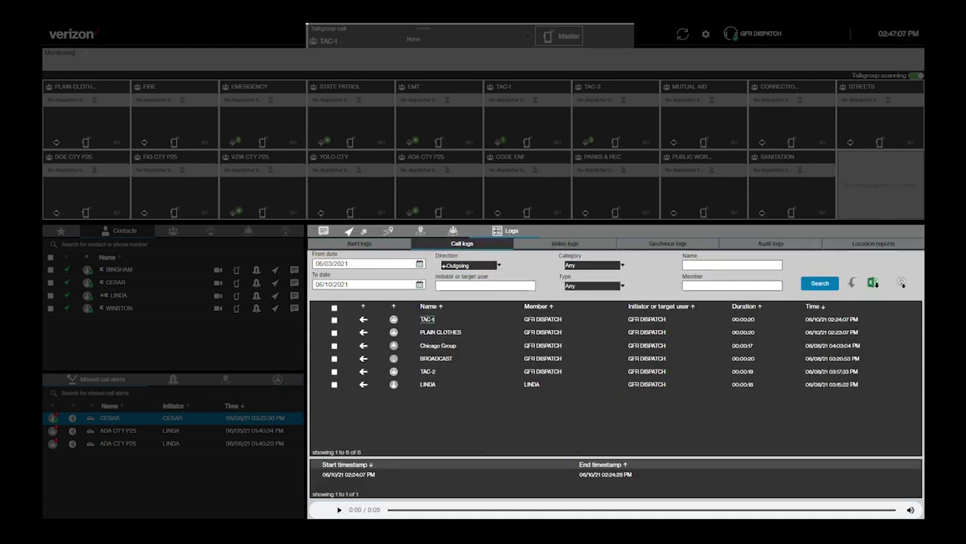
left_click(334, 320)
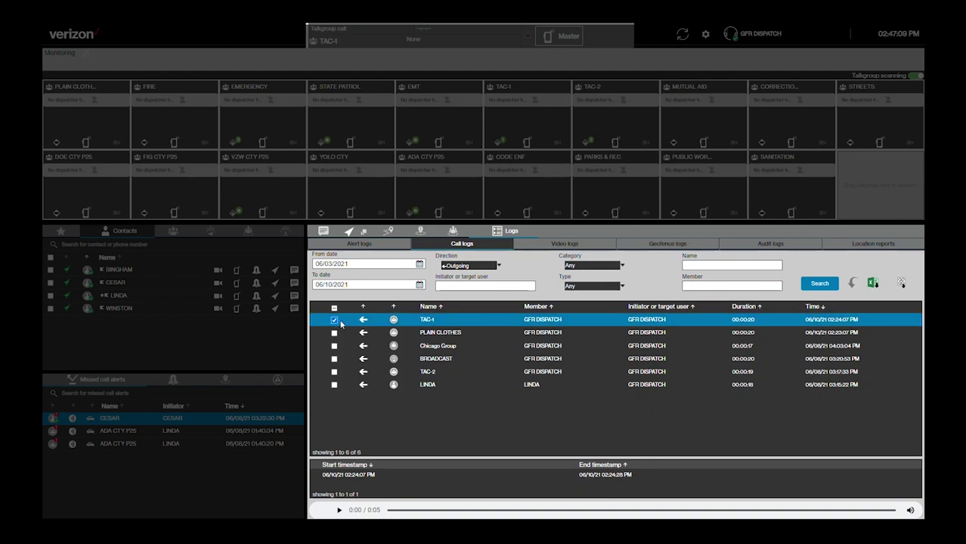
right_click(342, 323)
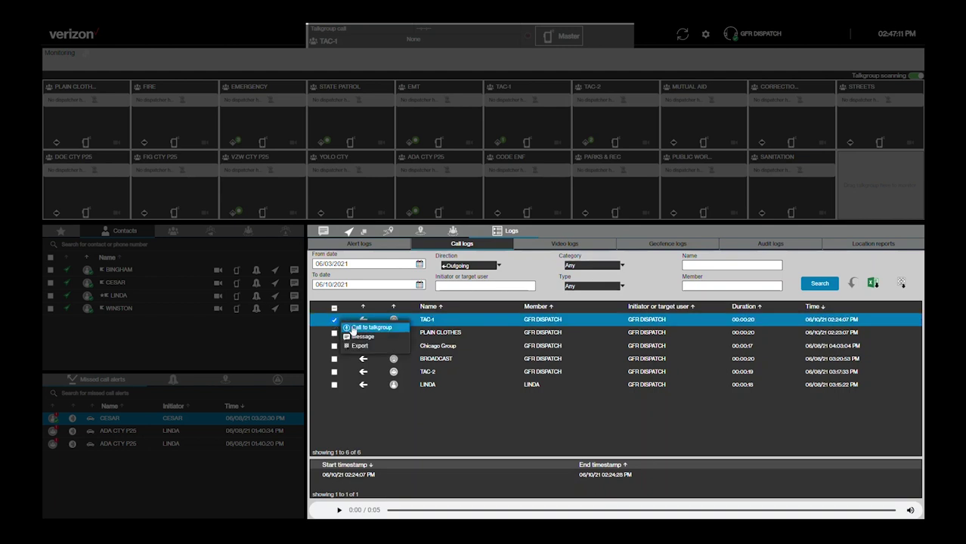
left_click(363, 337)
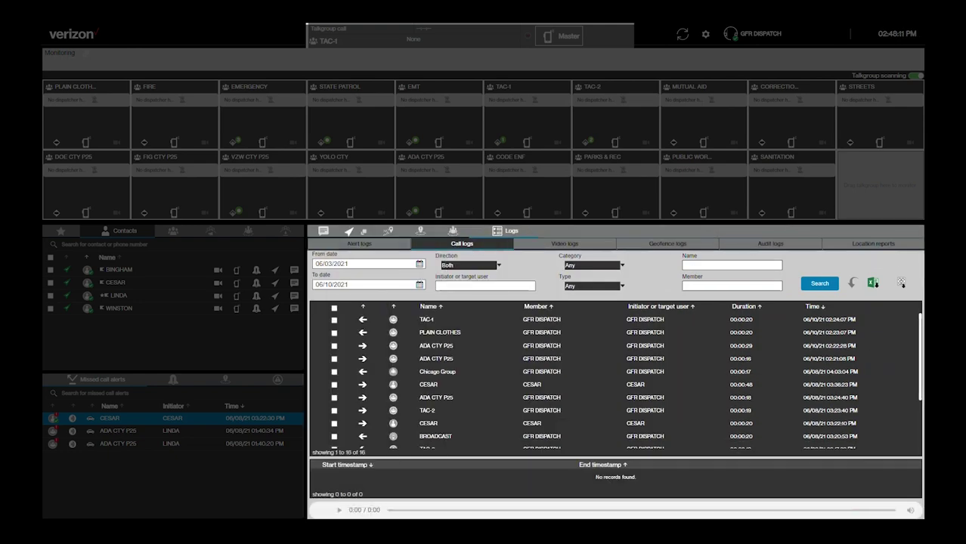
- Set the recording type to Record manually in the recording settings and apply the change
left_click(705, 35)
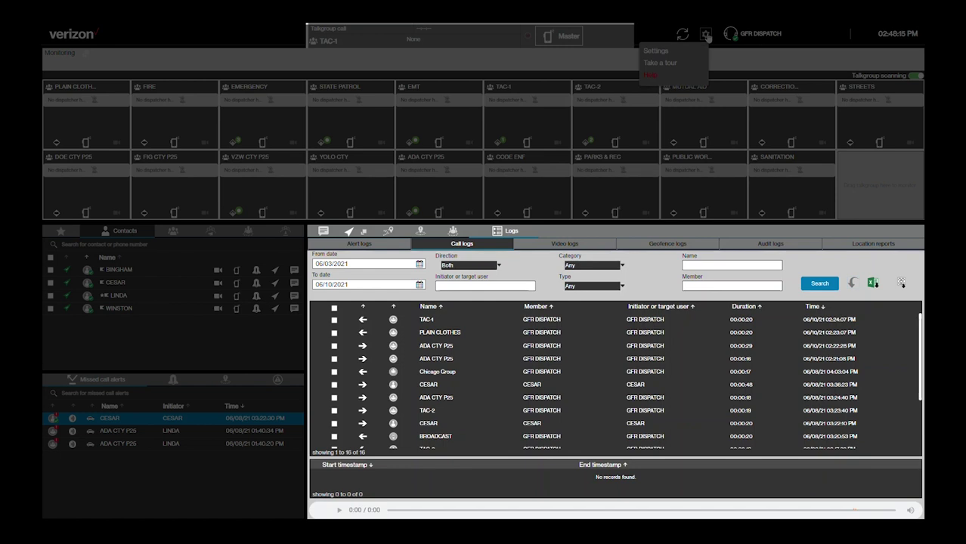
left_click(679, 52)
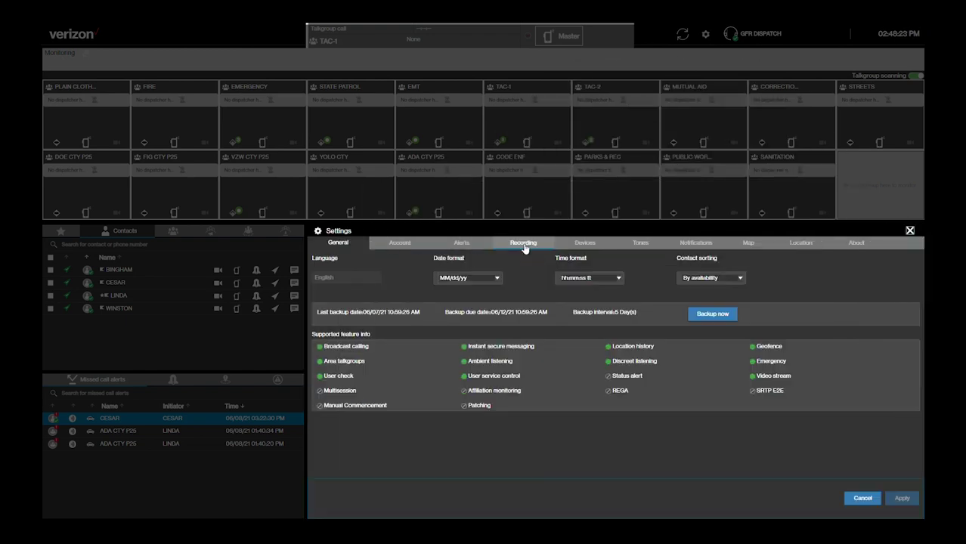
left_click(525, 246)
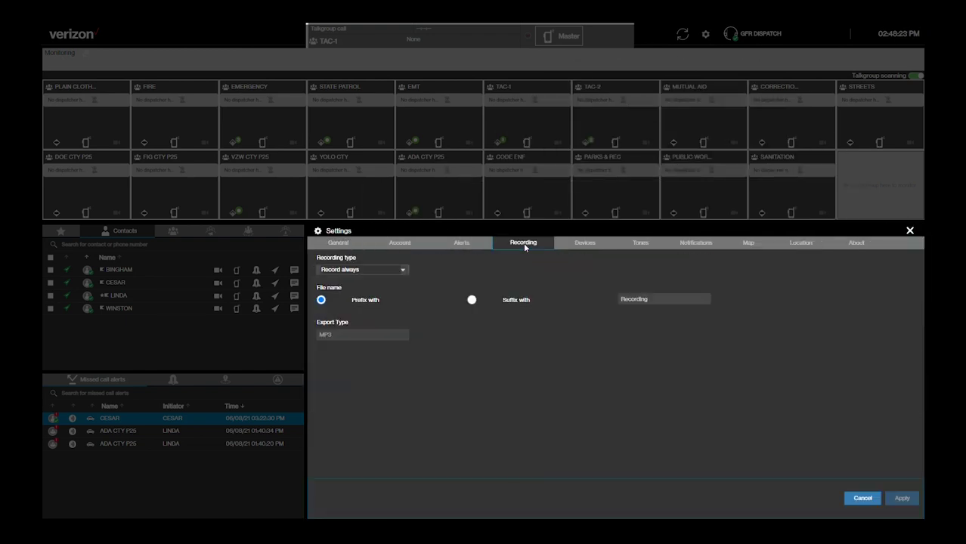
left_click(403, 272)
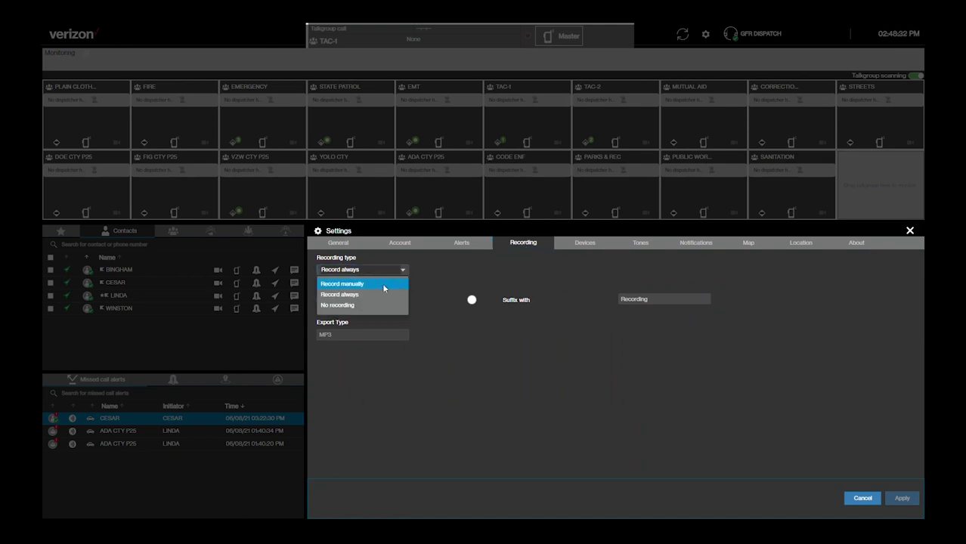
left_click(382, 284)
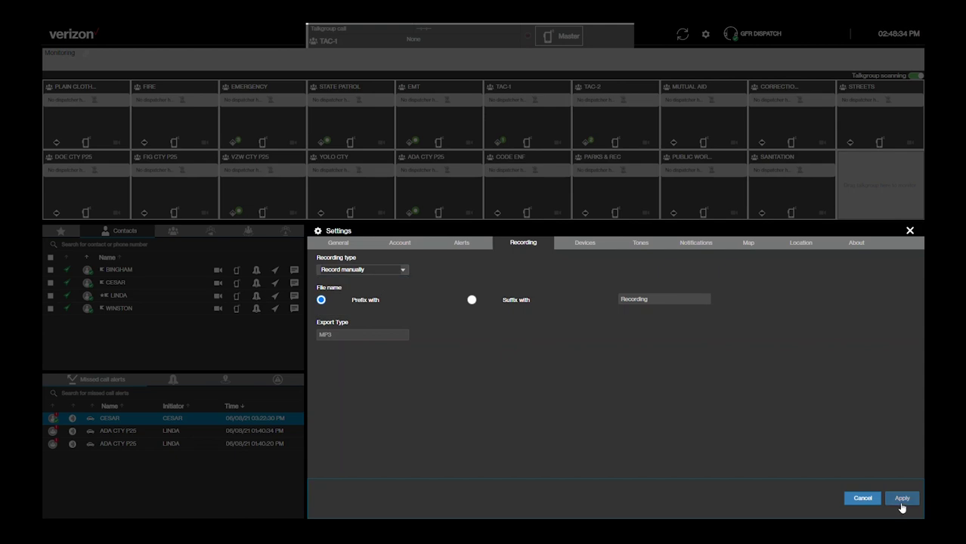
left_click(902, 500)
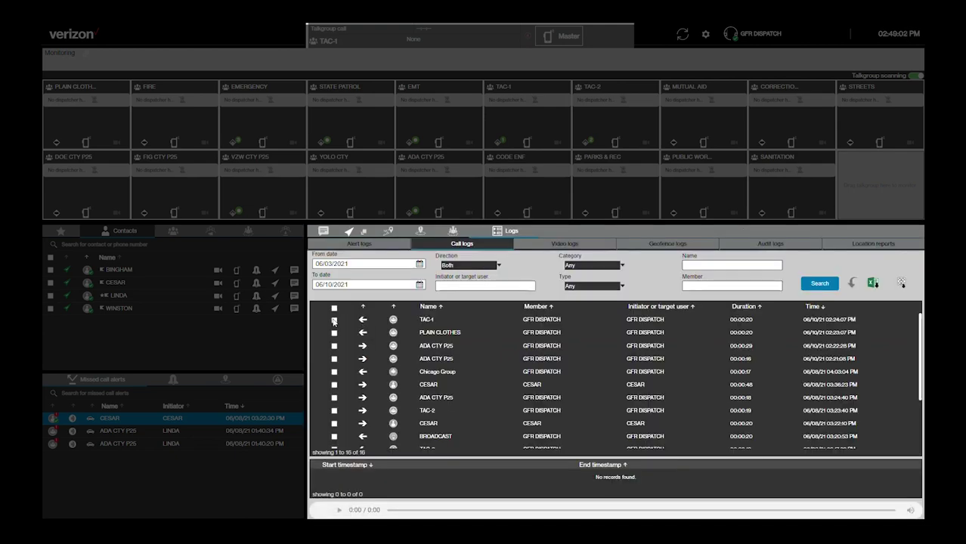
- Select the TAC-1 call in the unfiltered call log
left_click(334, 322)
left_click(334, 321)
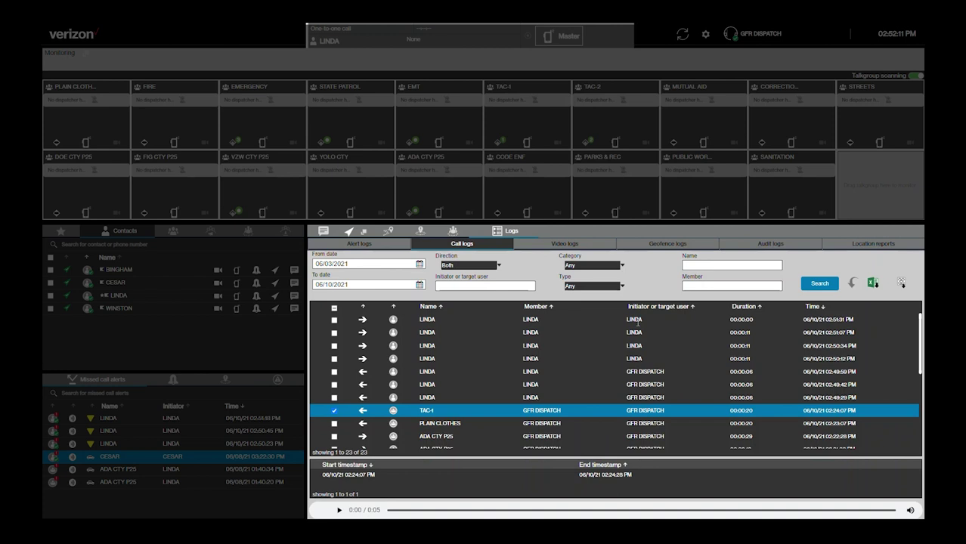
- Open the alert logs and run a search with the filters as they are
left_click(372, 245)
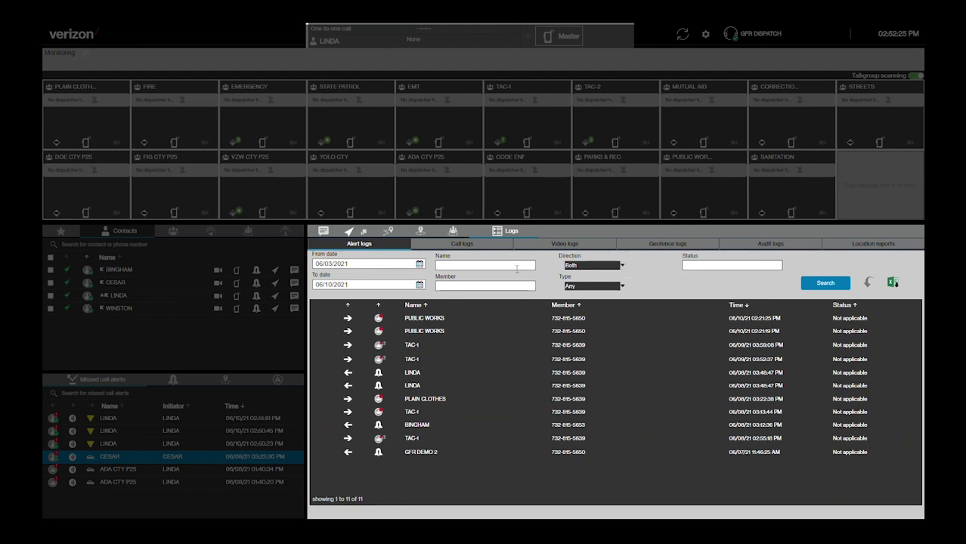
left_click(823, 287)
- Show the actions available for the newest PUBLIC WORKS alert and export the alert logs to a spreadsheet file
left_click(422, 319)
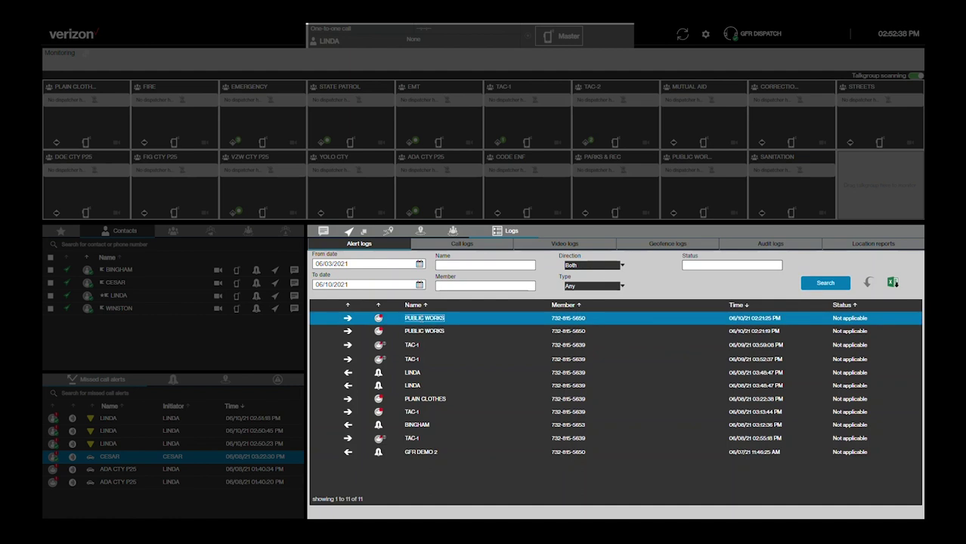
right_click(422, 320)
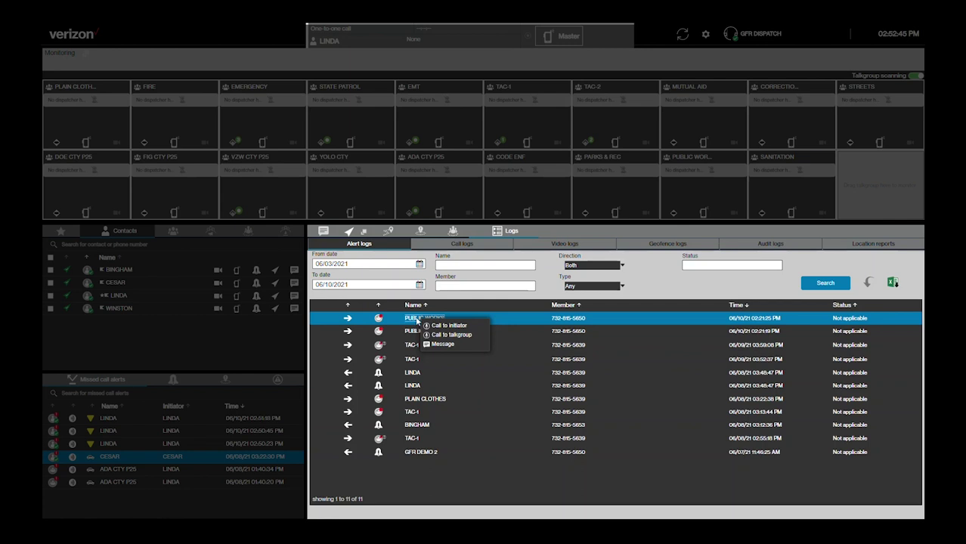
left_click(892, 282)
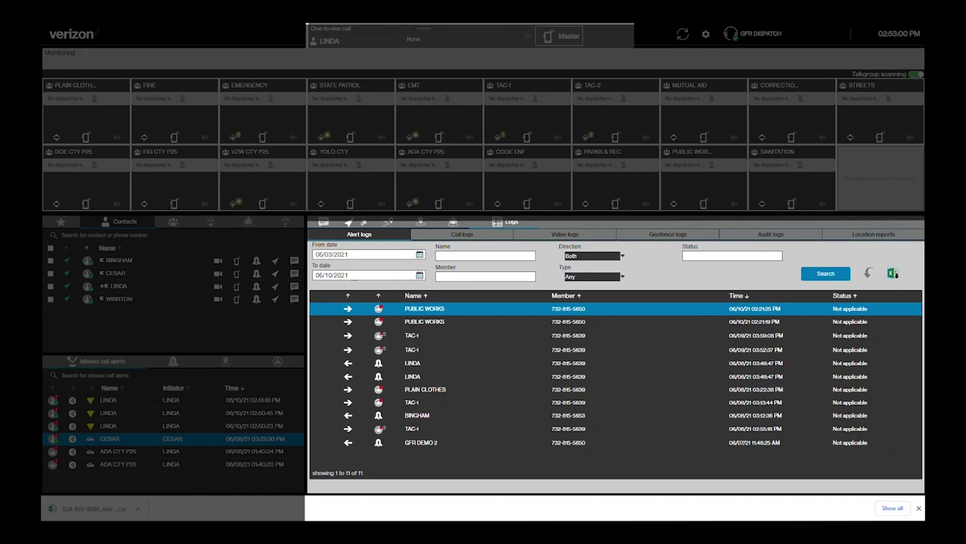
- View the audit logs and switch to the location reports
left_click(762, 246)
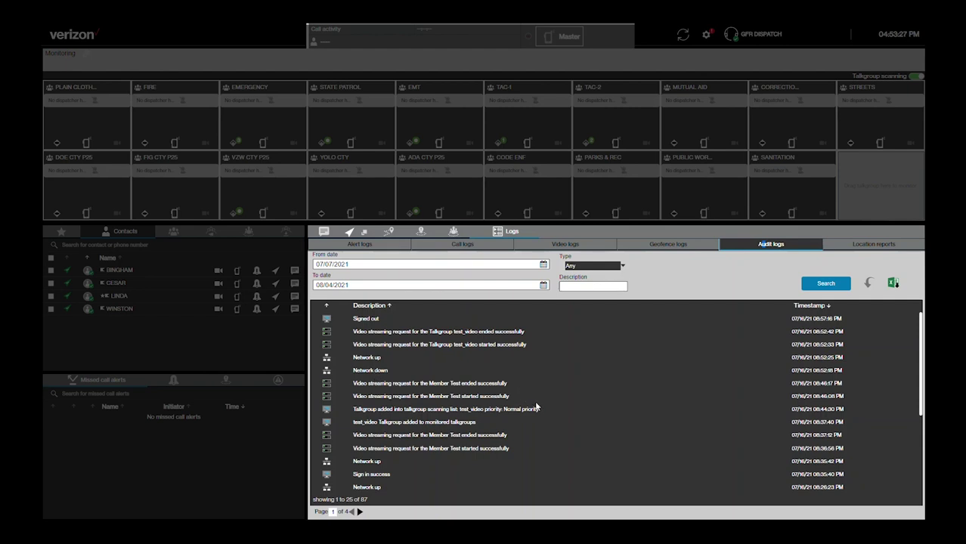
left_click(876, 248)
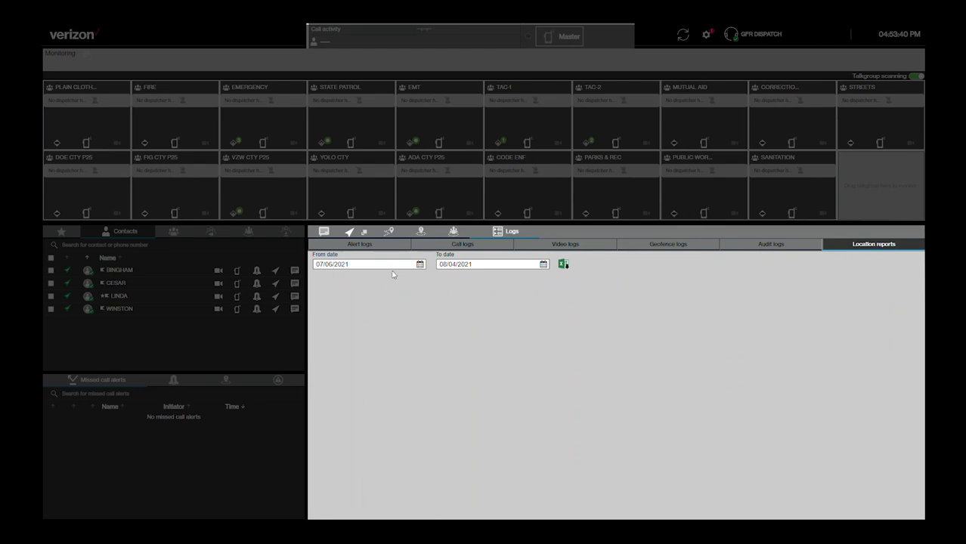
- Export the location report with 08/02/2021 as its start date and look through the exported rows in Excel
left_click(420, 265)
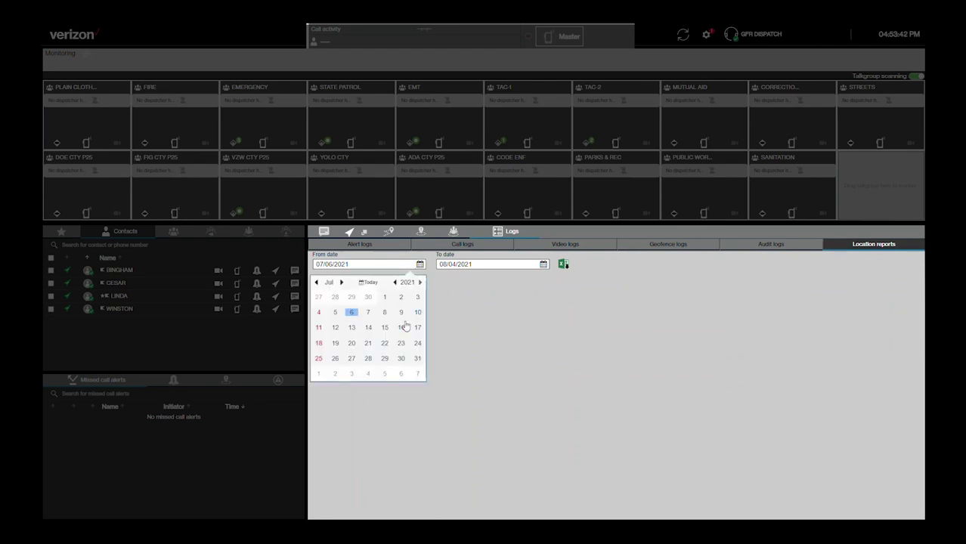
left_click(316, 283)
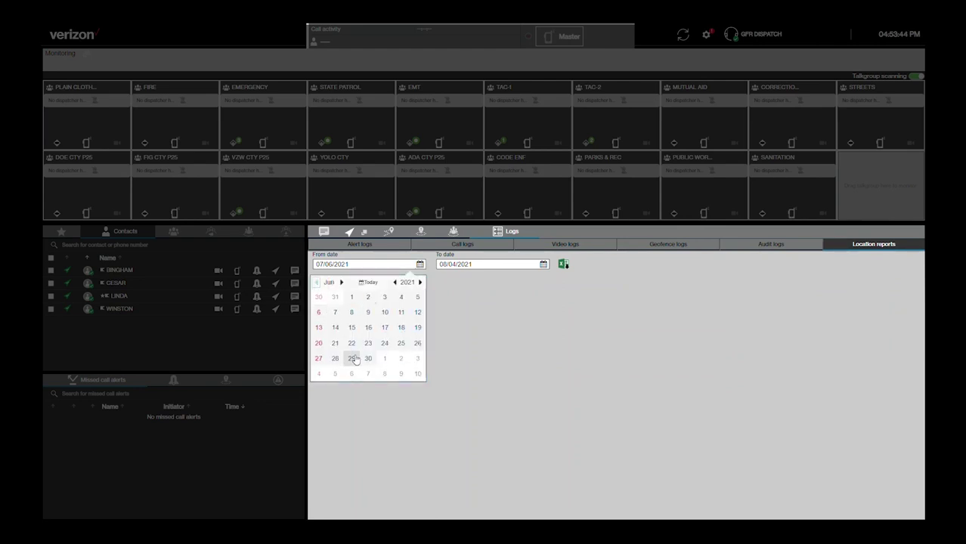
left_click(341, 282)
left_click(342, 282)
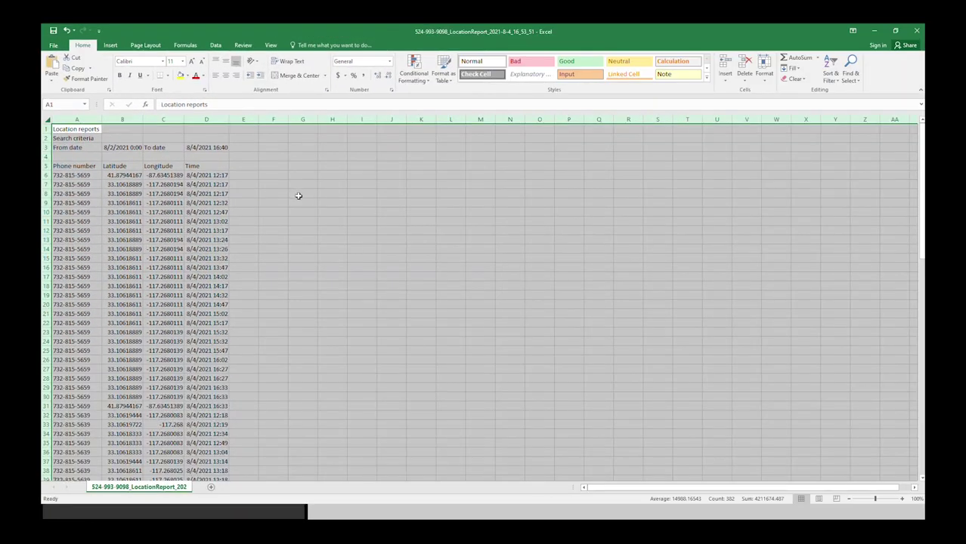
scroll(298, 194, "down", 2)
scroll(298, 196, "down", 5)
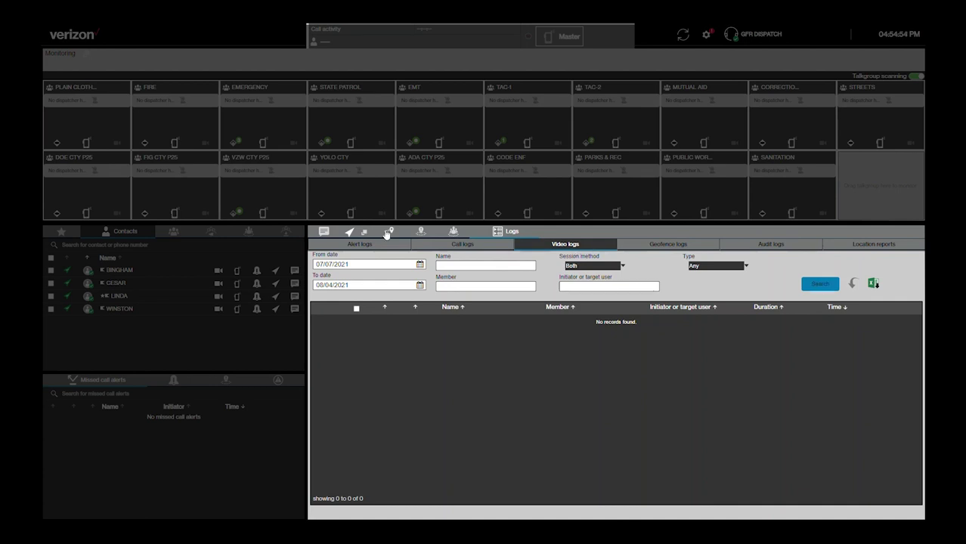
- Return to the map and view the instant personal, geofence and emergency alerts, ending on the geofence alerts
left_click(350, 234)
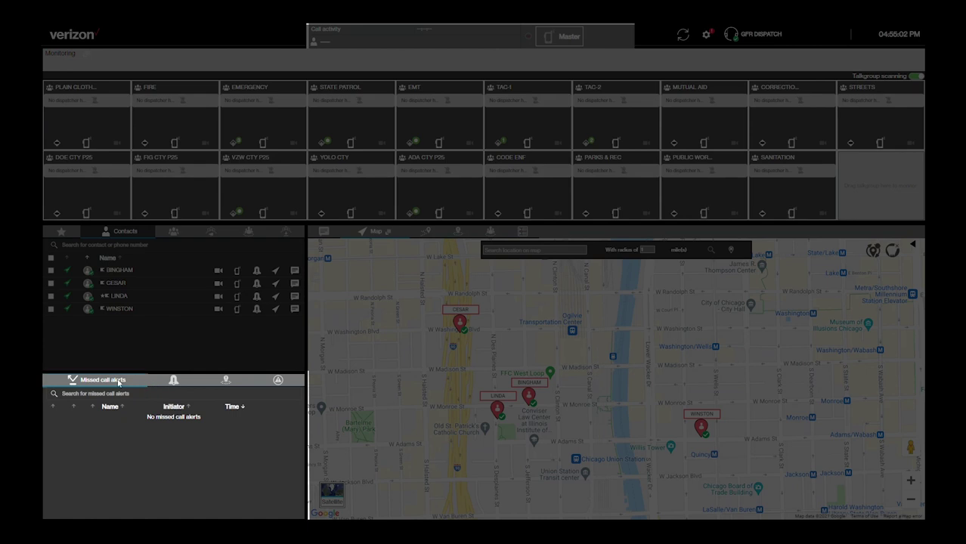
left_click(173, 382)
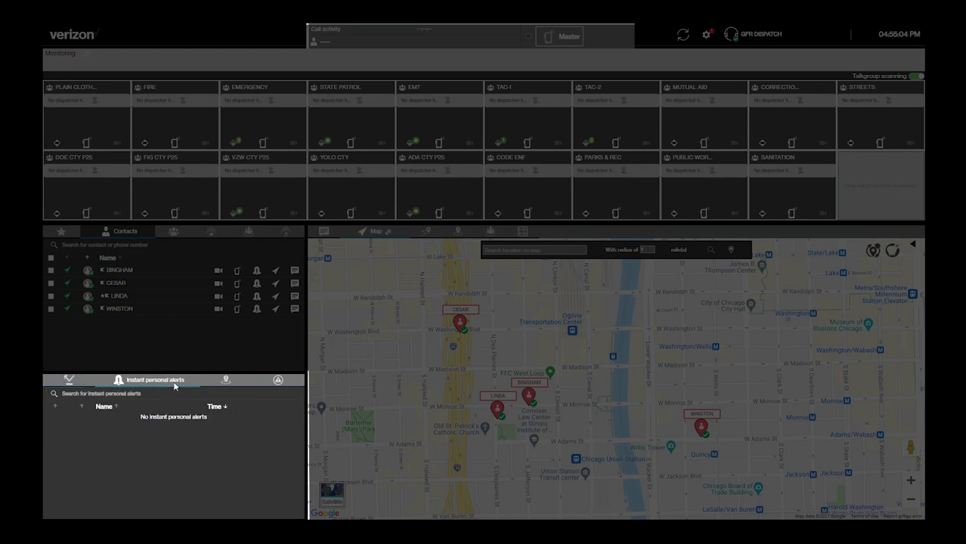
left_click(226, 381)
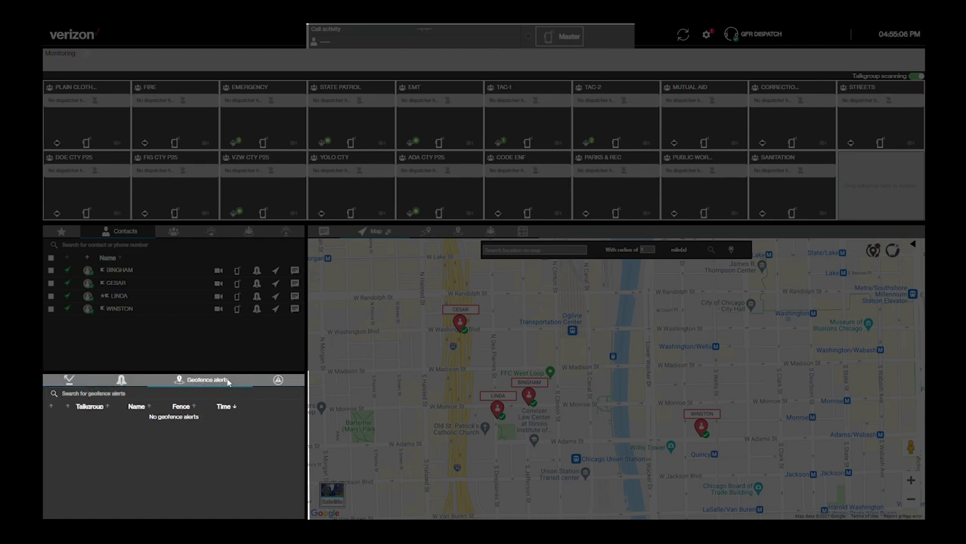
left_click(278, 380)
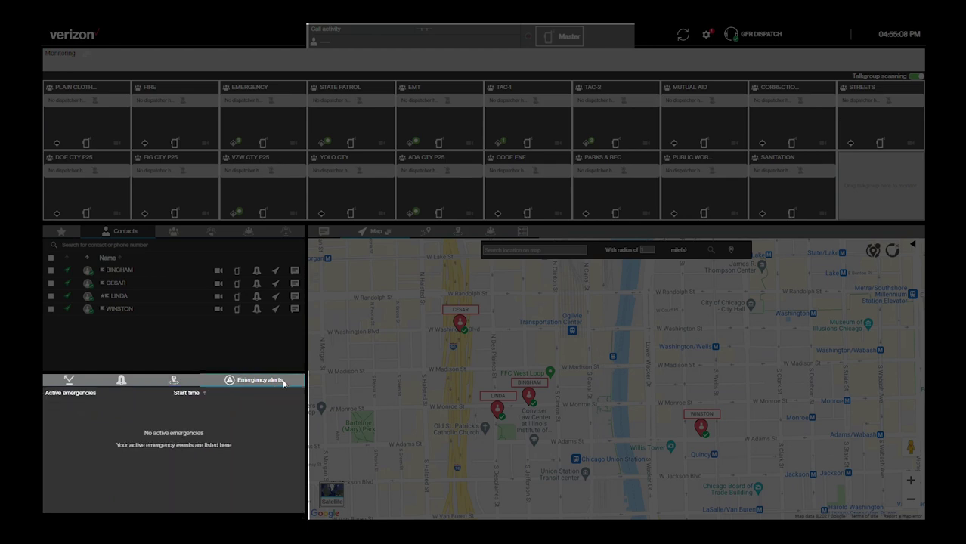
left_click(172, 382)
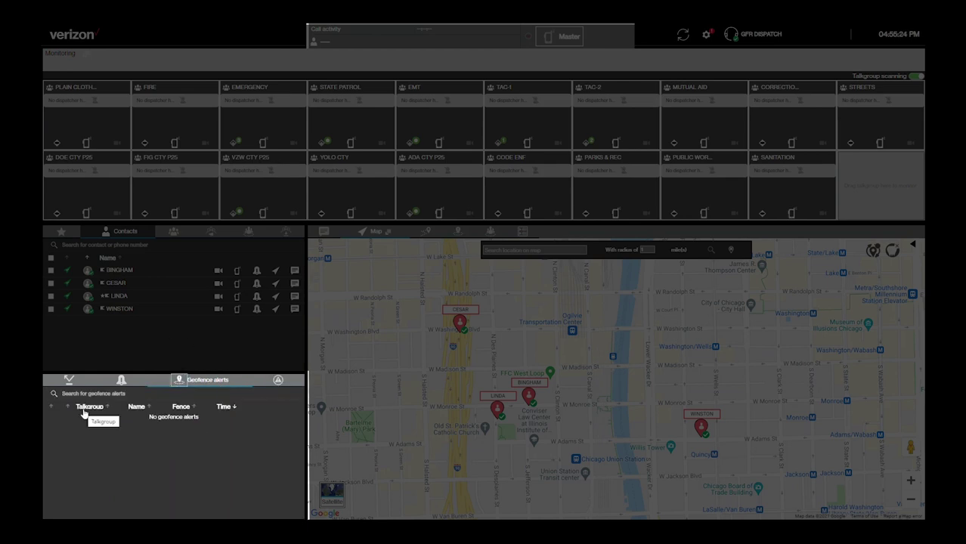